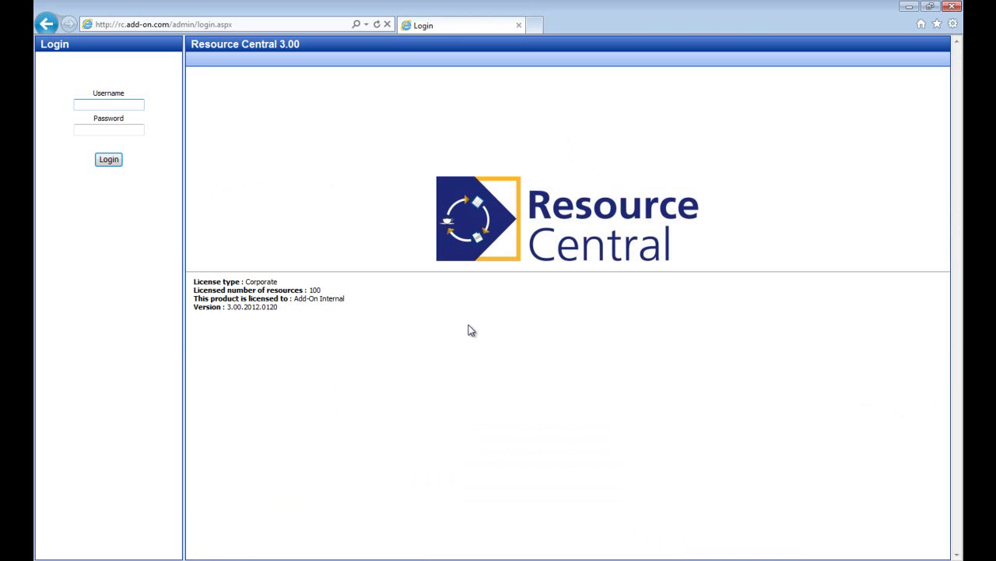
Log in to the Resource Central administration site with the suggested username
{"action": "type", "text": "th"}
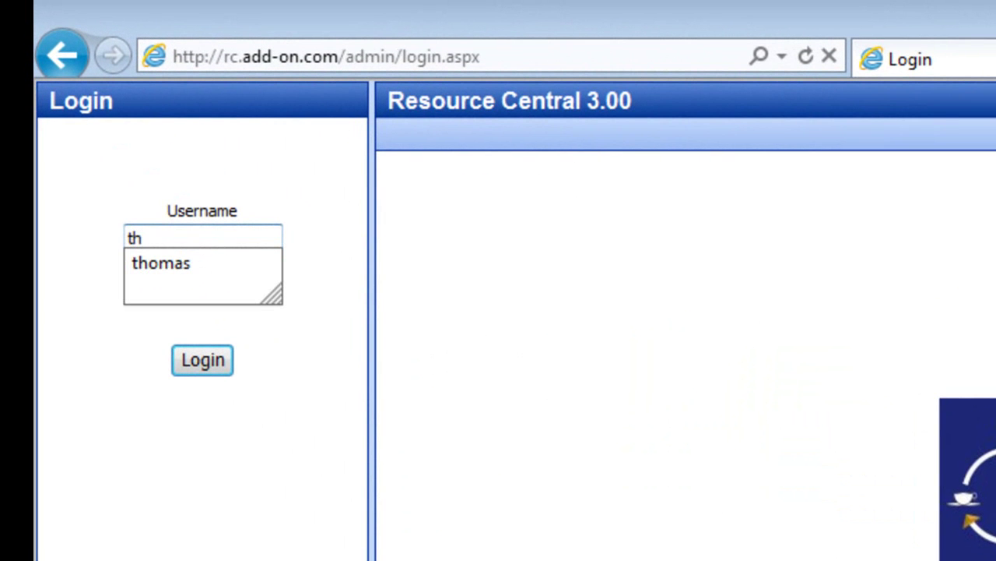
{"action": "key", "text": "Down"}
{"action": "key", "text": "Return"}
{"action": "key", "text": "Return"}
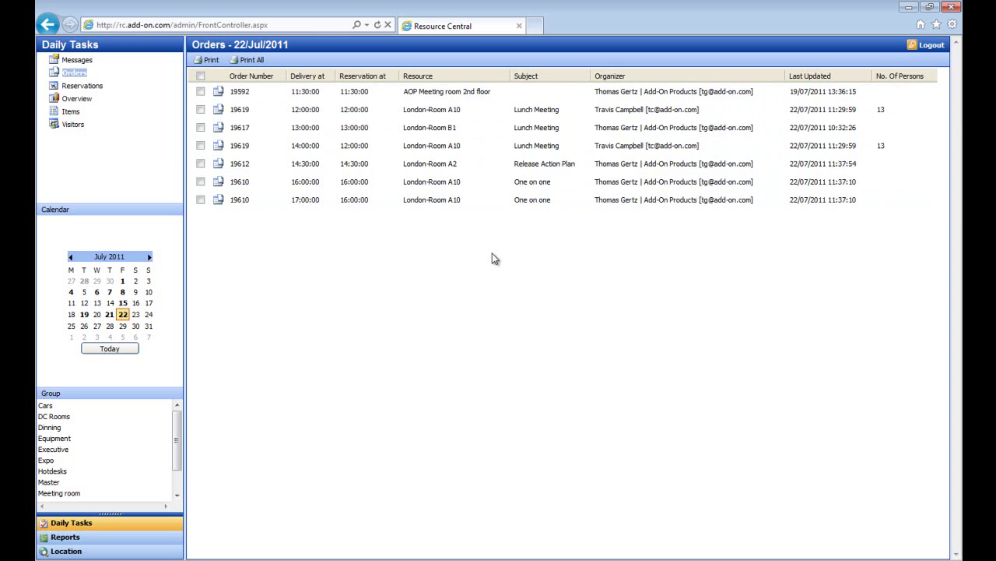
Review the serving time of the 14:00 Lunch Meeting order for London-Room A10, then view the day's reservations
{"action": "left_click", "coordinate": [449, 148]}
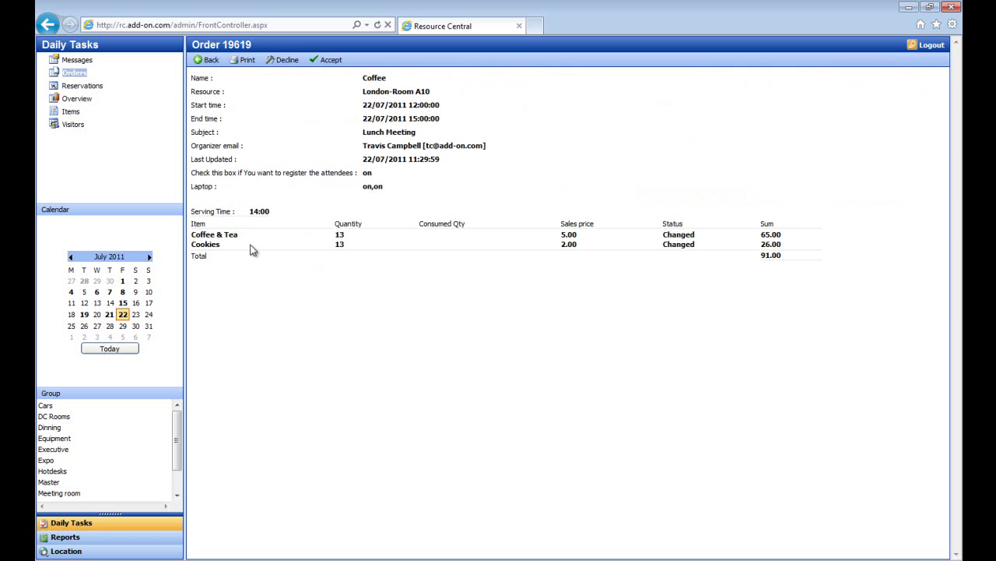
{"action": "left_click_drag", "start_coordinate": [274, 212], "coordinate": [248, 212]}
{"action": "left_click", "coordinate": [267, 366]}
{"action": "left_click", "coordinate": [73, 72]}
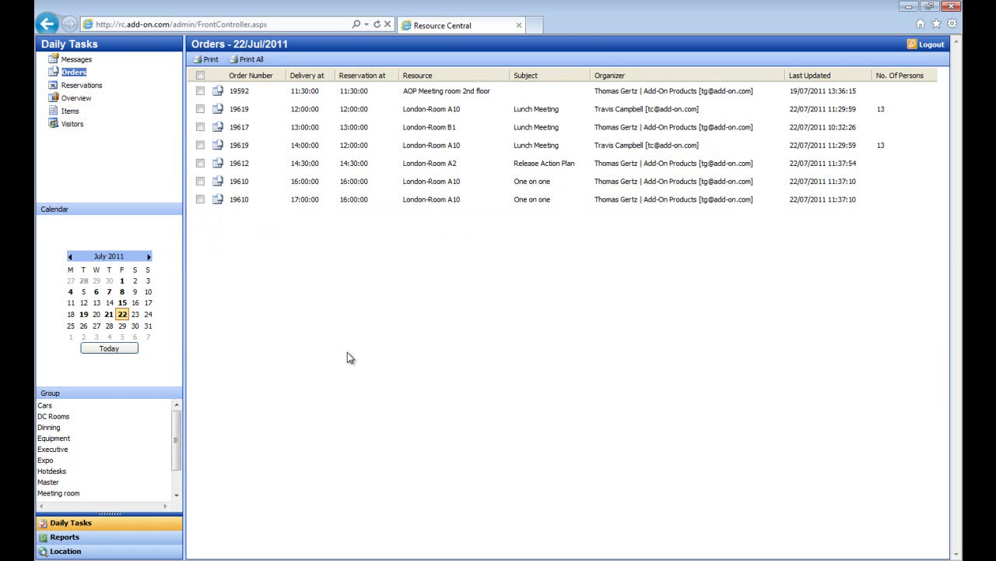
{"action": "left_click", "coordinate": [82, 85]}
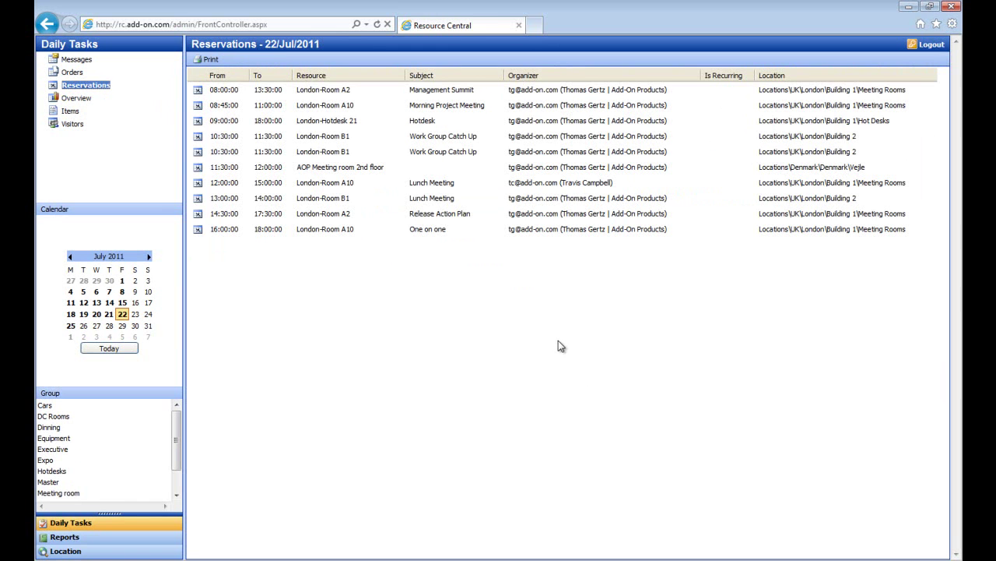
Set the first 13:00 London-Room B1 visitor's status to Arrived and preview the visitor's badge without printing it
{"action": "left_click", "coordinate": [73, 125]}
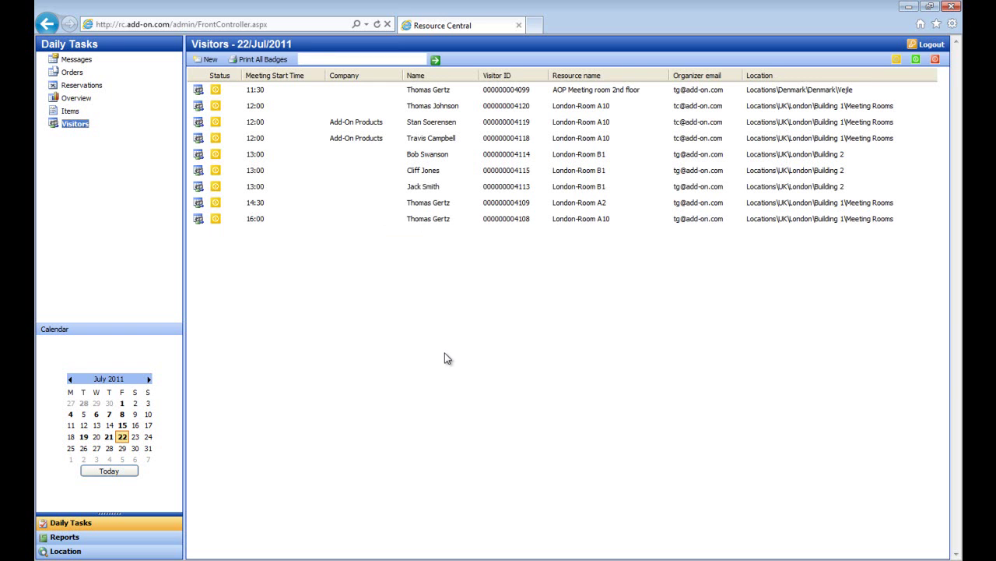
{"action": "double_click", "coordinate": [402, 156]}
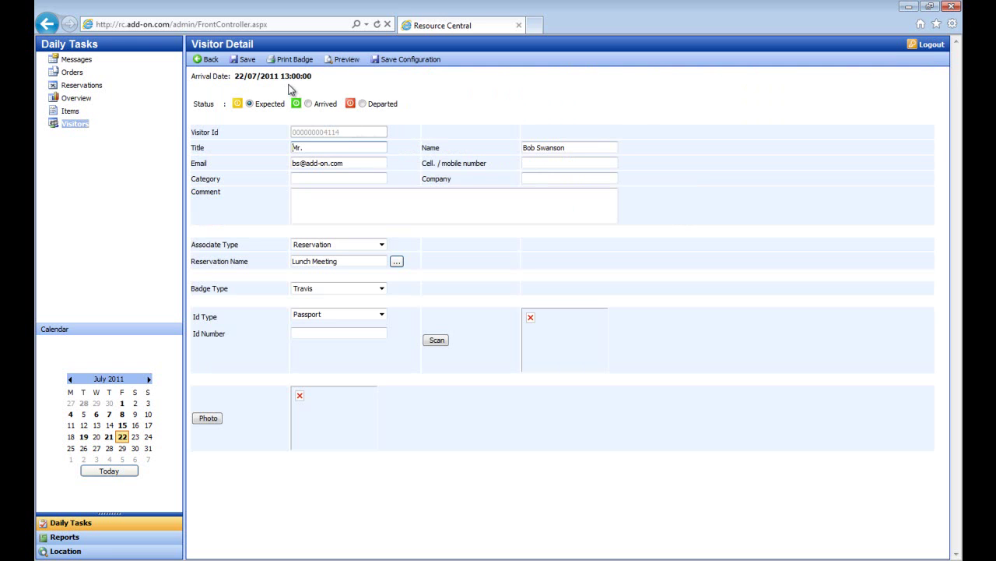
{"action": "left_click", "coordinate": [307, 104]}
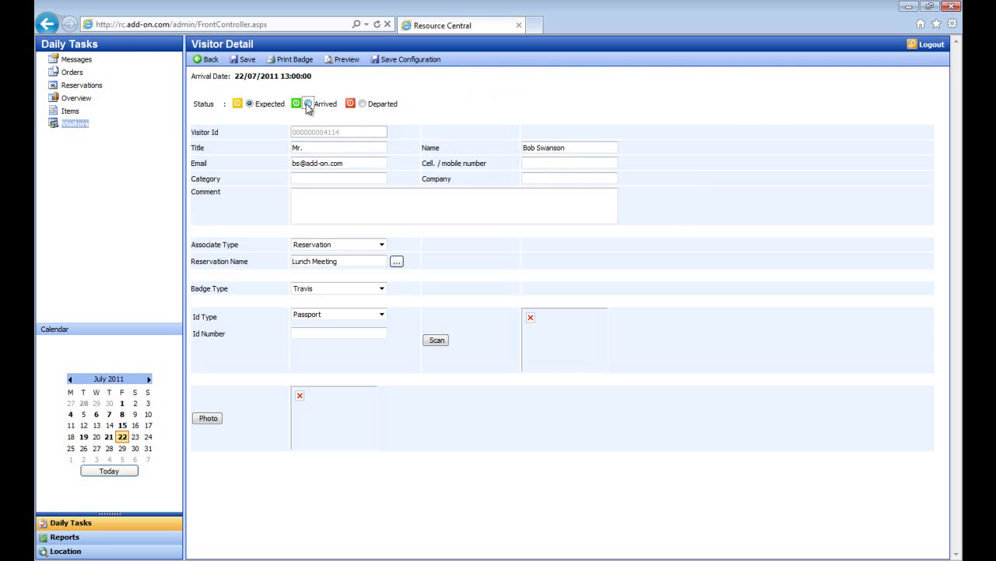
{"action": "left_click", "coordinate": [340, 63]}
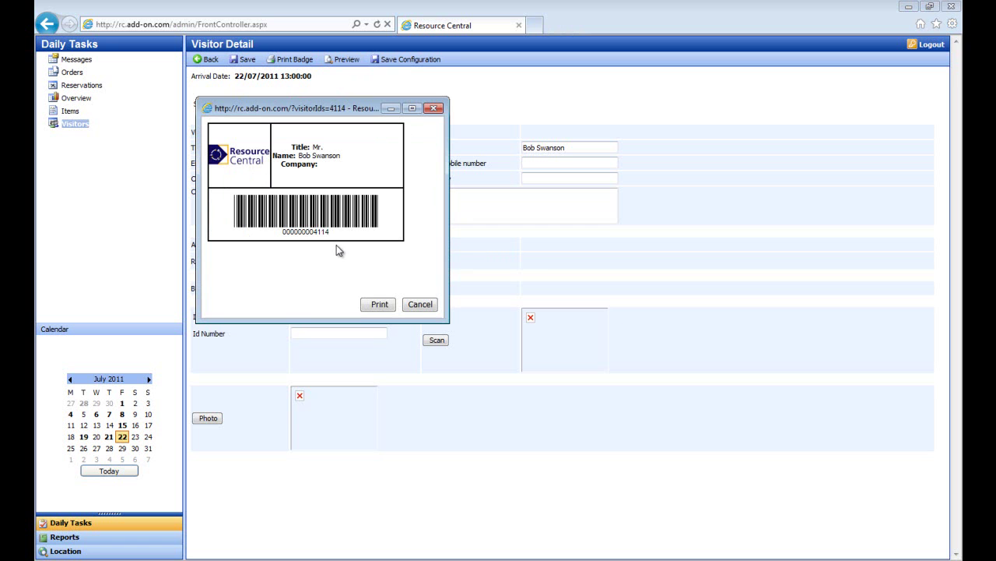
{"action": "left_click", "coordinate": [419, 306]}
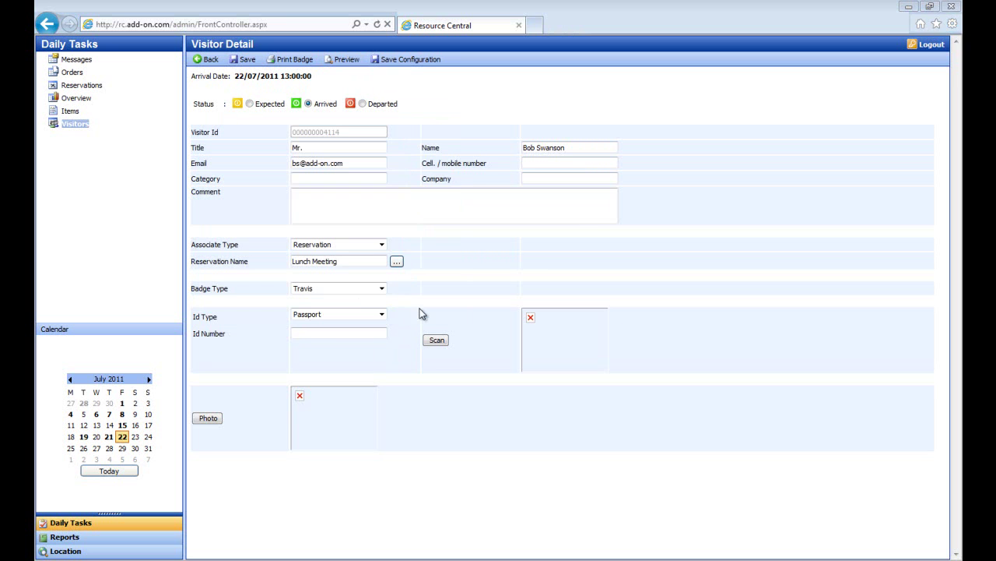
Save the visitor record and return to the visitors list
{"action": "left_click", "coordinate": [246, 59]}
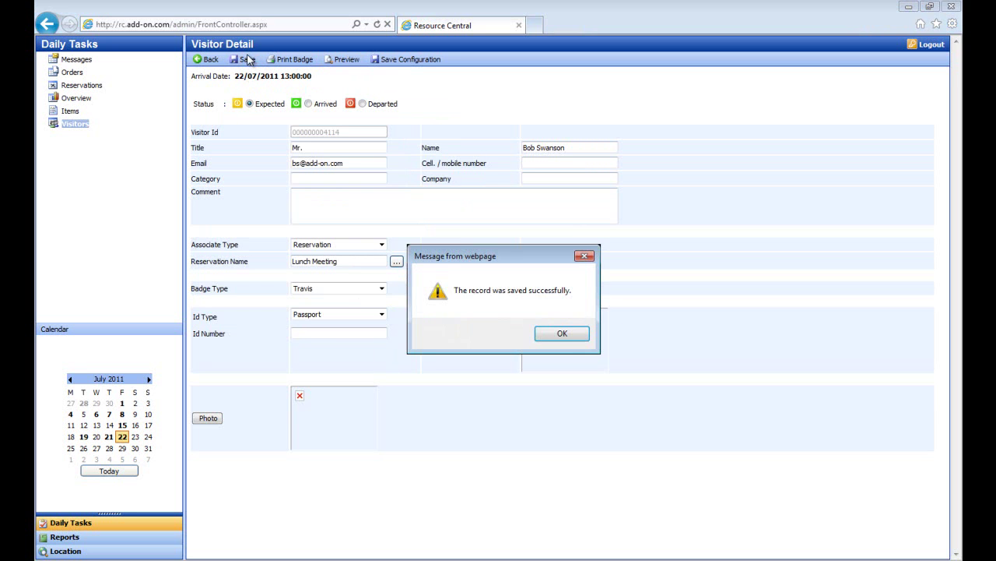
{"action": "left_click", "coordinate": [563, 337]}
{"action": "left_click", "coordinate": [77, 127]}
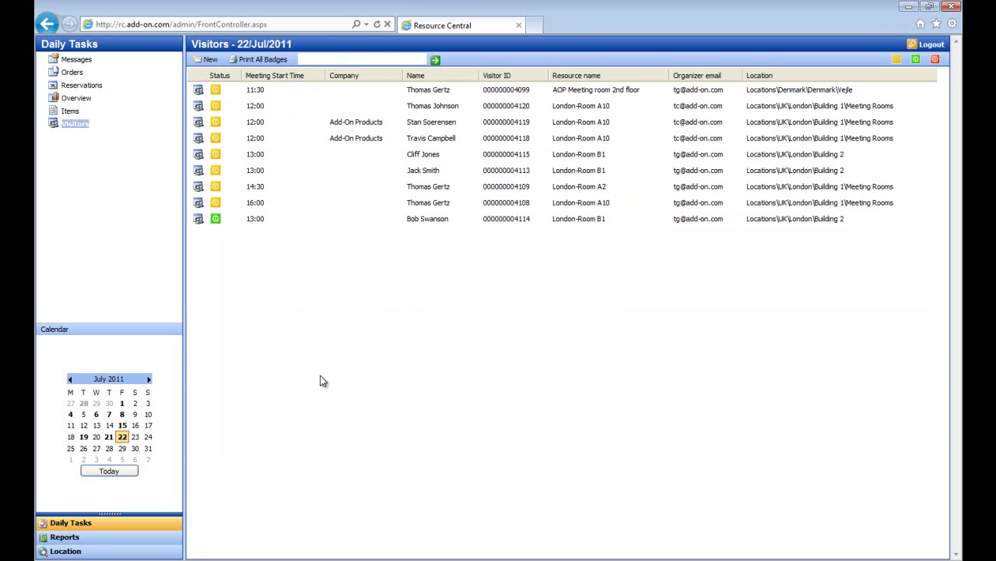
Open the London-Room A10 resource and examine its name, resource mail, location, categories, image and time zone
{"action": "left_click", "coordinate": [65, 536]}
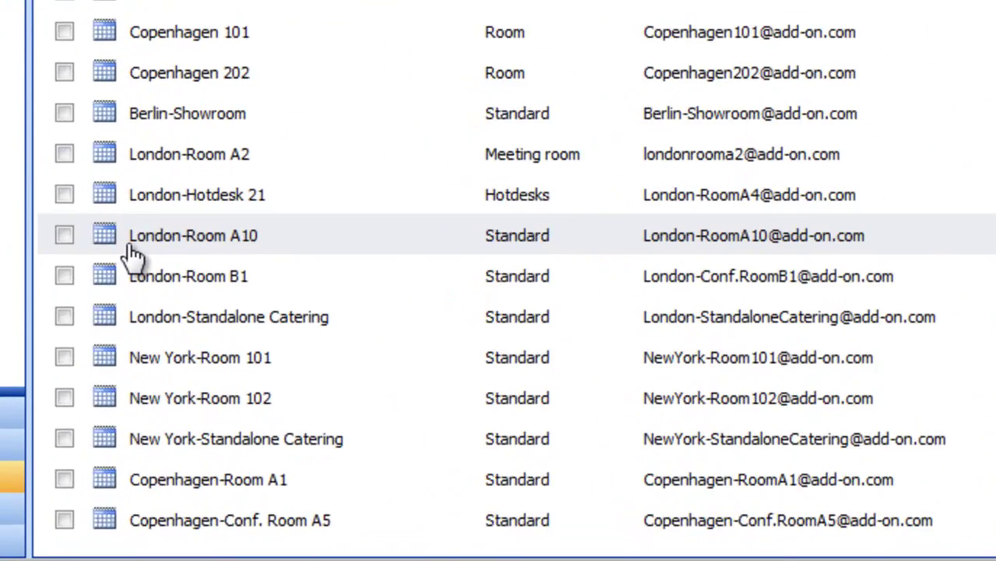
{"action": "double_click", "coordinate": [226, 418]}
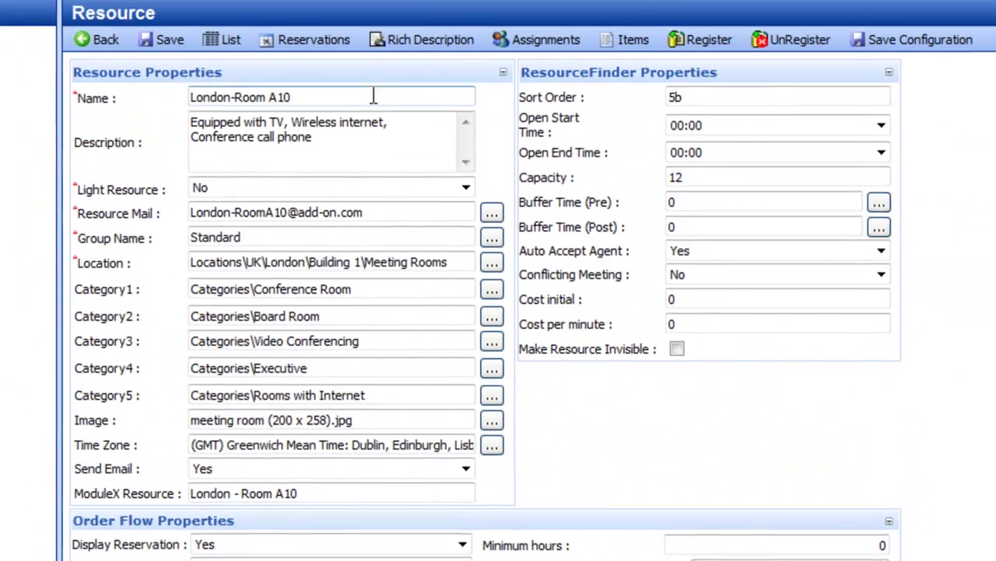
{"action": "left_click_drag", "start_coordinate": [374, 95], "coordinate": [190, 93]}
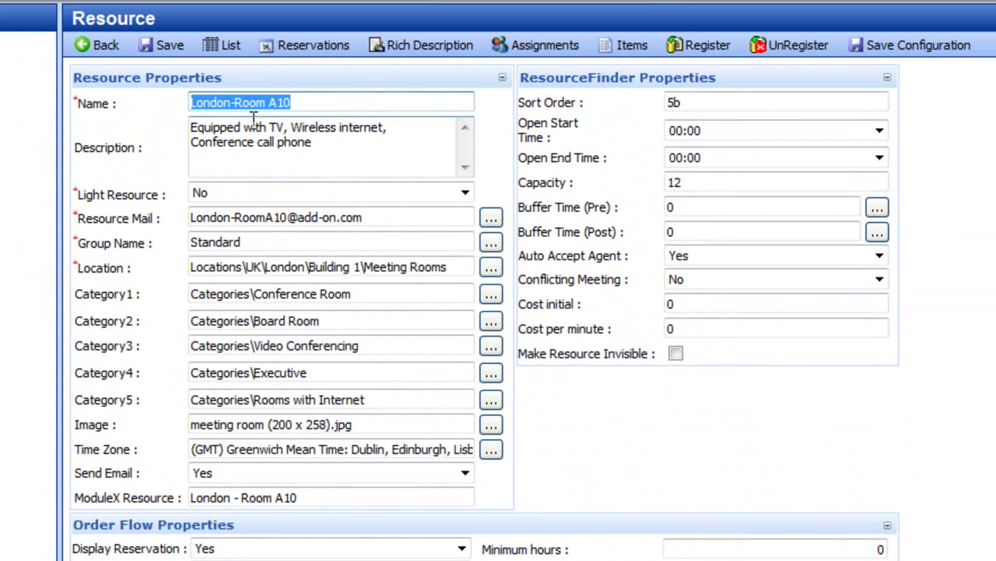
{"action": "left_click_drag", "start_coordinate": [405, 217], "coordinate": [184, 210]}
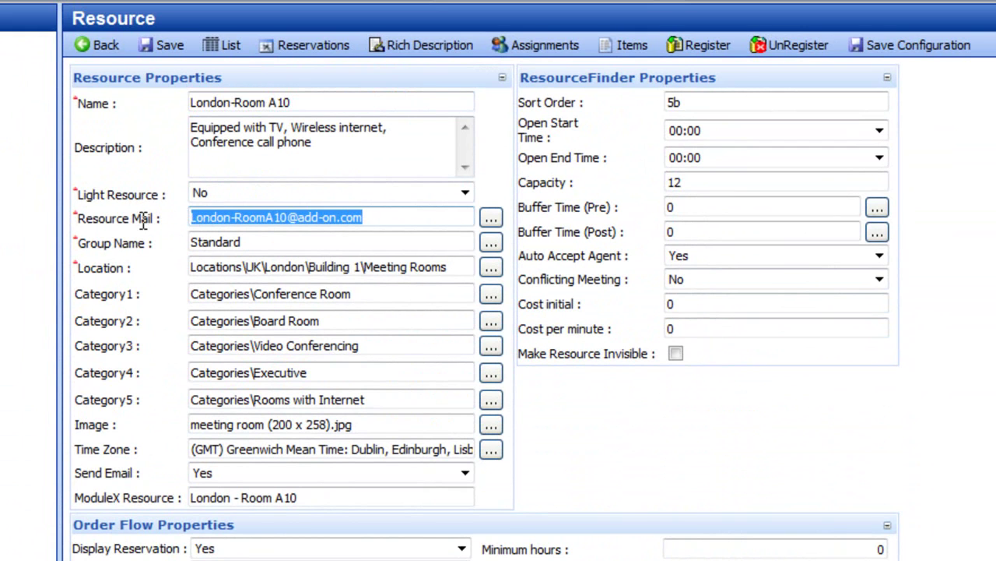
{"action": "left_click_drag", "start_coordinate": [463, 271], "coordinate": [211, 254]}
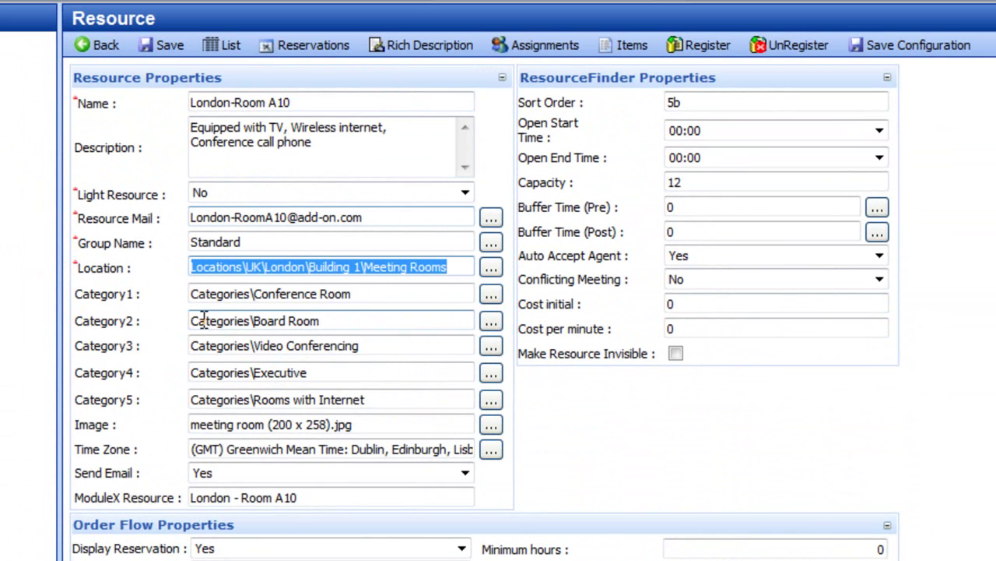
{"action": "left_click_drag", "start_coordinate": [390, 292], "coordinate": [191, 293]}
{"action": "left_click_drag", "start_coordinate": [351, 321], "coordinate": [138, 318]}
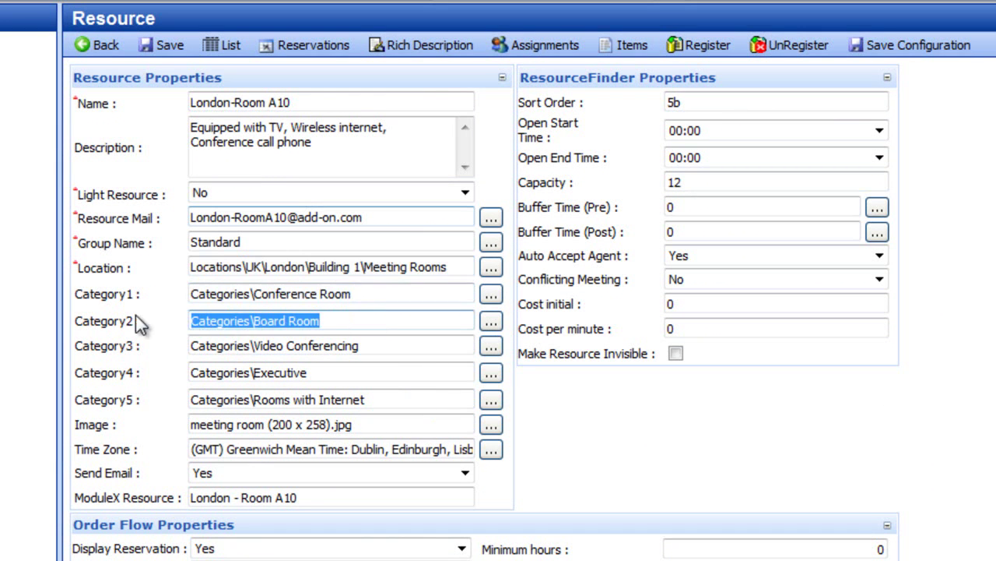
{"action": "left_click", "coordinate": [358, 346]}
{"action": "left_click_drag", "start_coordinate": [362, 347], "coordinate": [178, 332]}
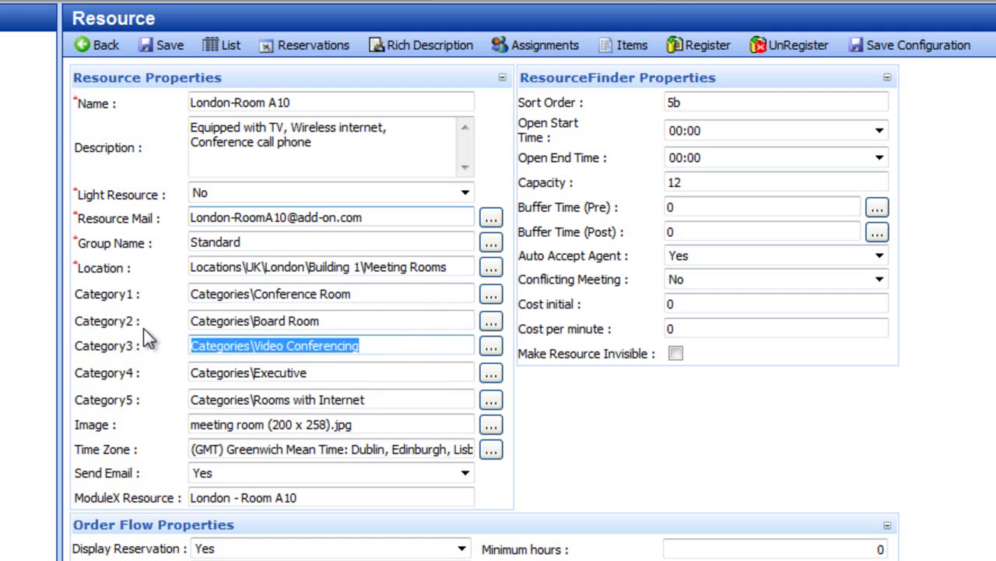
{"action": "left_click", "coordinate": [397, 426]}
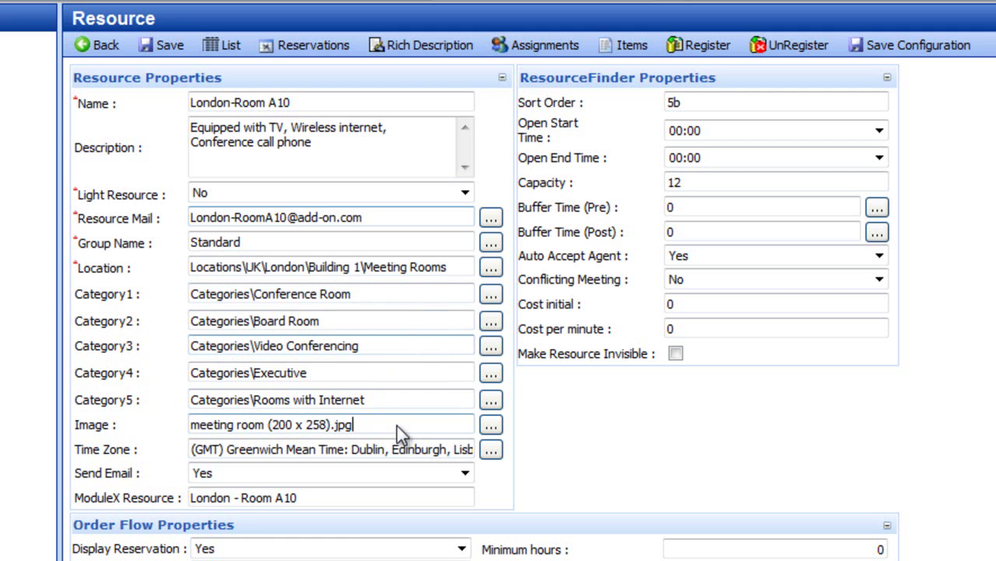
{"action": "left_click_drag", "start_coordinate": [403, 425], "coordinate": [186, 414]}
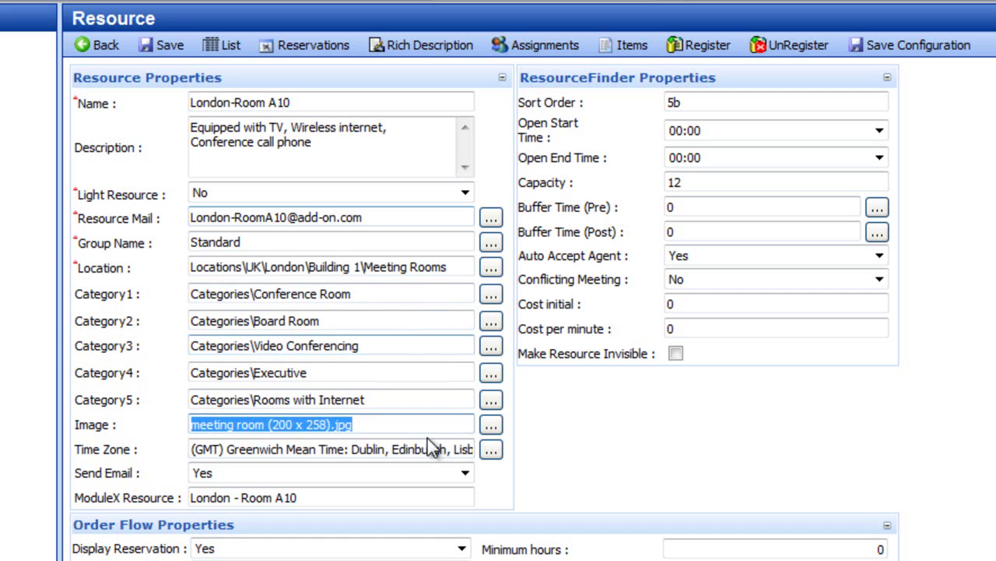
{"action": "left_click", "coordinate": [265, 452]}
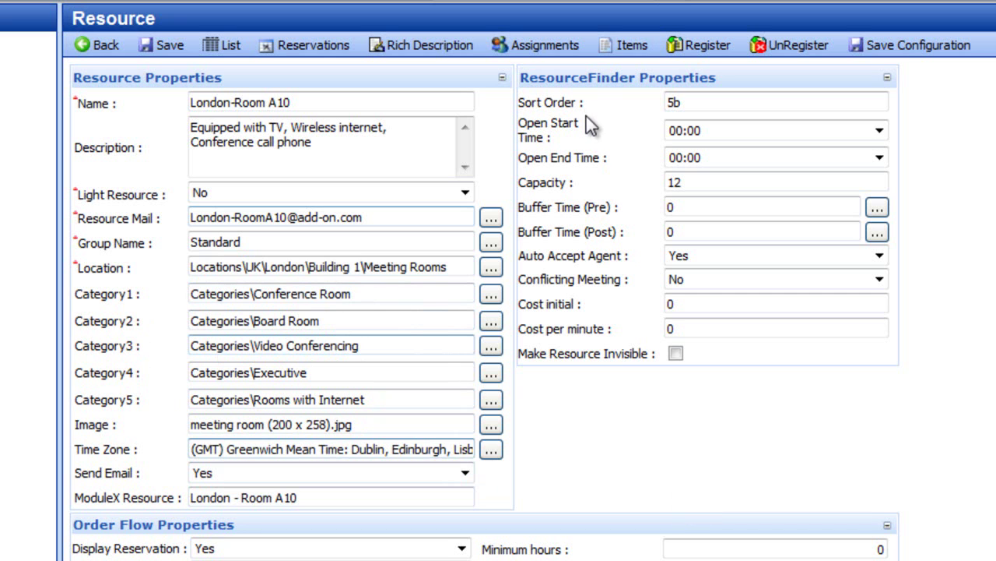
Examine the resource's ResourceFinder opening times, capacity, available pre-buffer times, post-buffer time and initial cost without changing them
{"action": "left_click_drag", "start_coordinate": [579, 128], "coordinate": [519, 128]}
{"action": "left_click_drag", "start_coordinate": [609, 158], "coordinate": [543, 168]}
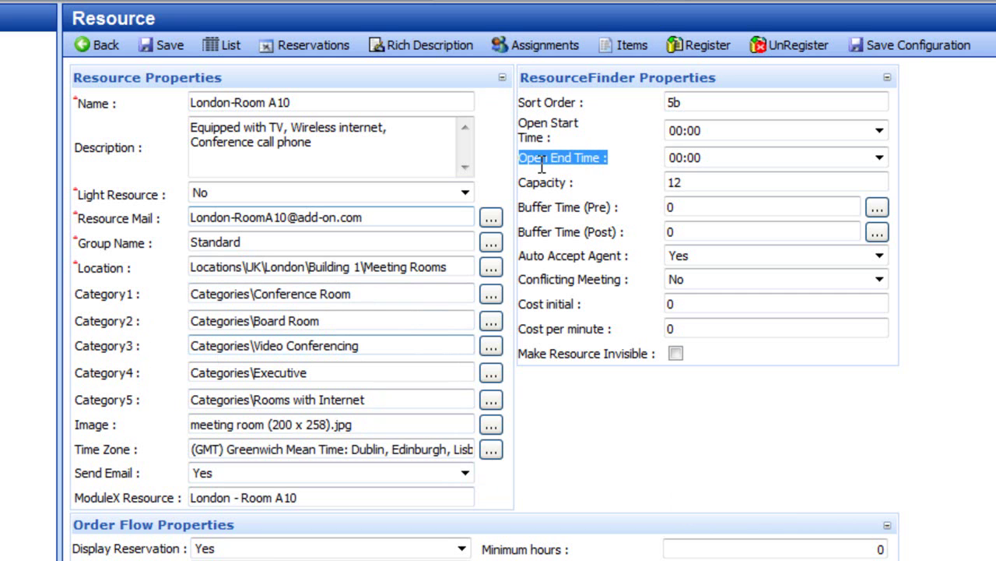
{"action": "left_click", "coordinate": [595, 181]}
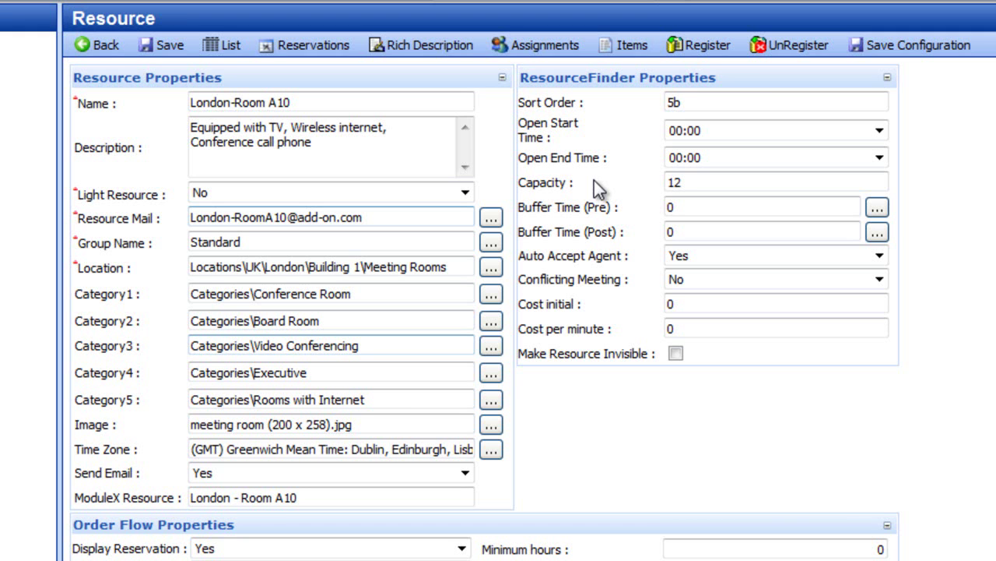
{"action": "double_click", "coordinate": [548, 184]}
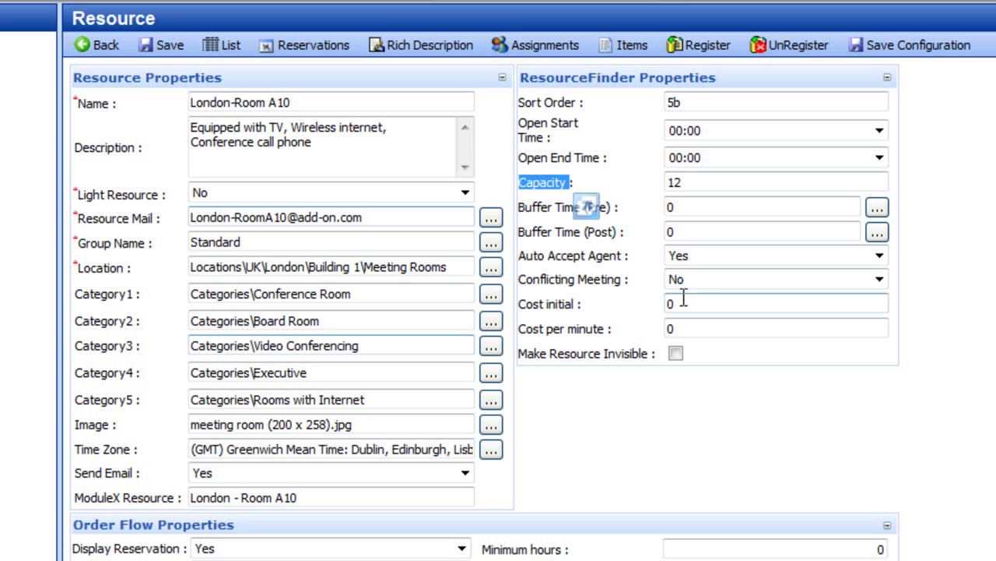
{"action": "left_click", "coordinate": [622, 172]}
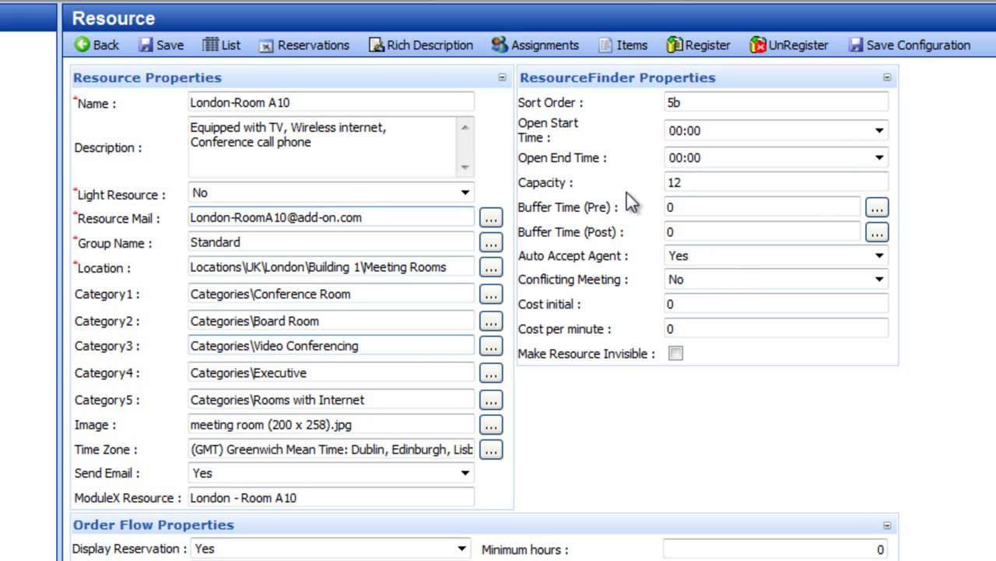
{"action": "left_click_drag", "start_coordinate": [621, 212], "coordinate": [557, 211]}
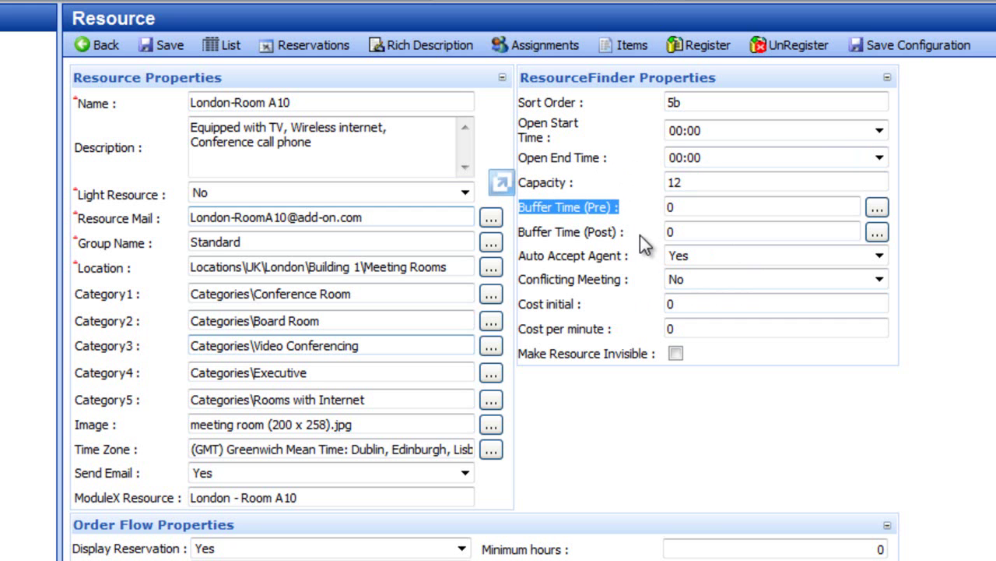
{"action": "left_click_drag", "start_coordinate": [625, 233], "coordinate": [535, 234]}
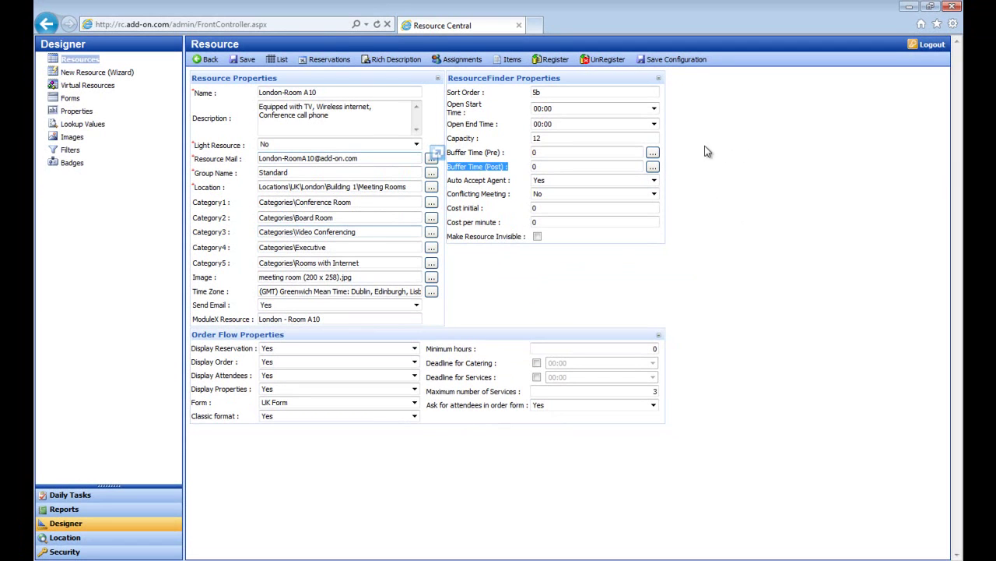
{"action": "left_click", "coordinate": [653, 153]}
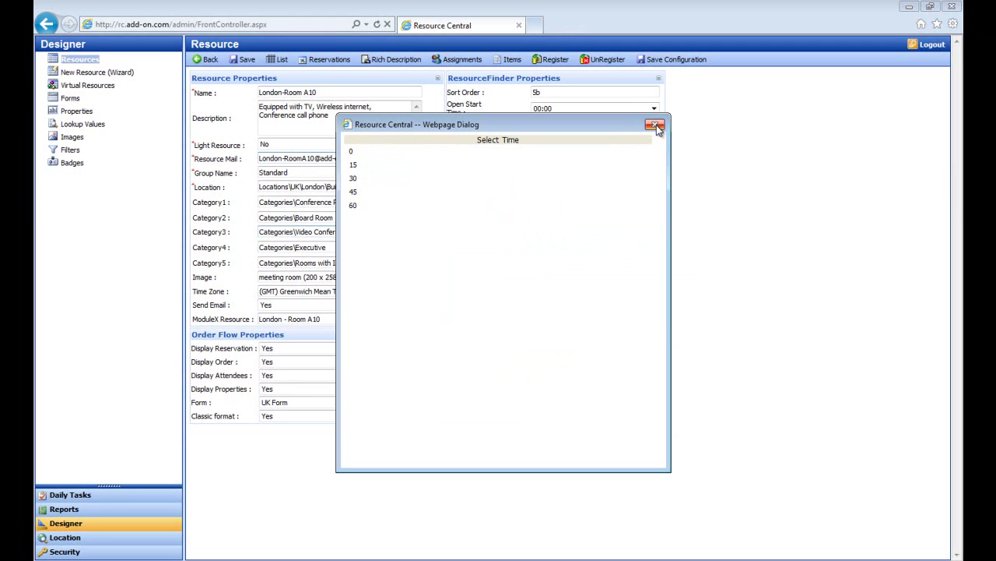
{"action": "left_click", "coordinate": [655, 126]}
{"action": "left_click_drag", "start_coordinate": [502, 205], "coordinate": [459, 214]}
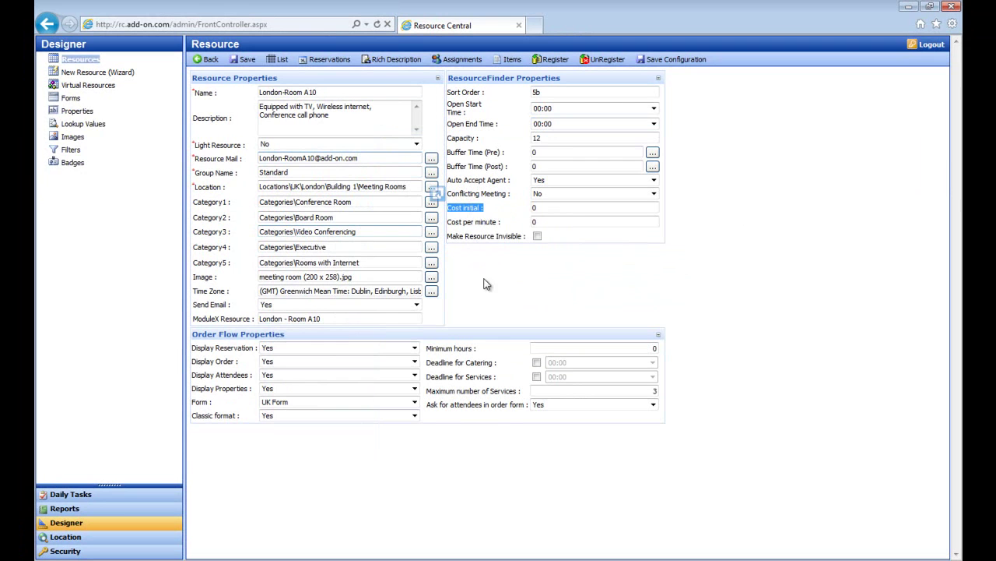
Examine the resource's Order Flow Properties, including its form and the deadlines for catering and services
{"action": "left_click_drag", "start_coordinate": [331, 331], "coordinate": [204, 342]}
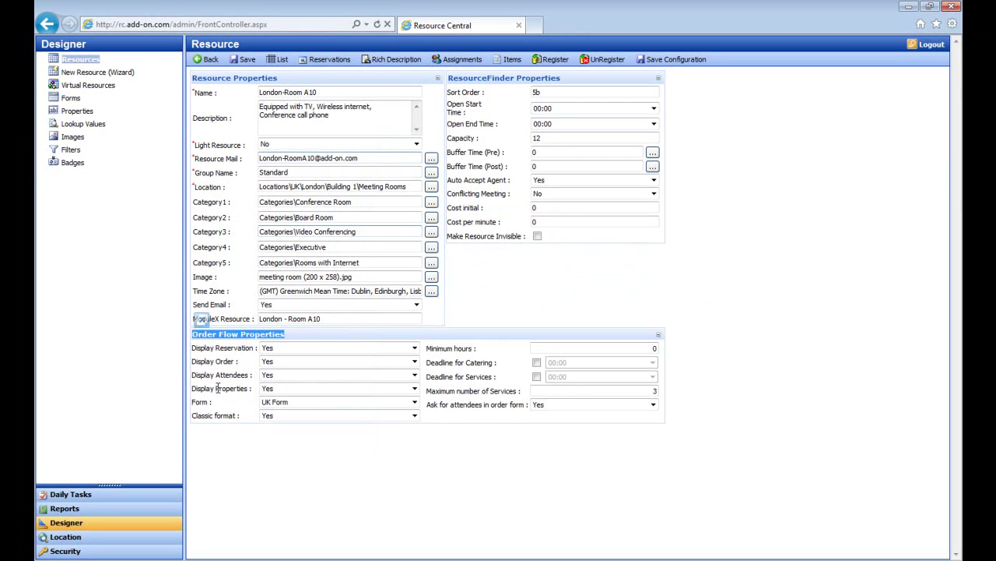
{"action": "left_click", "coordinate": [256, 487]}
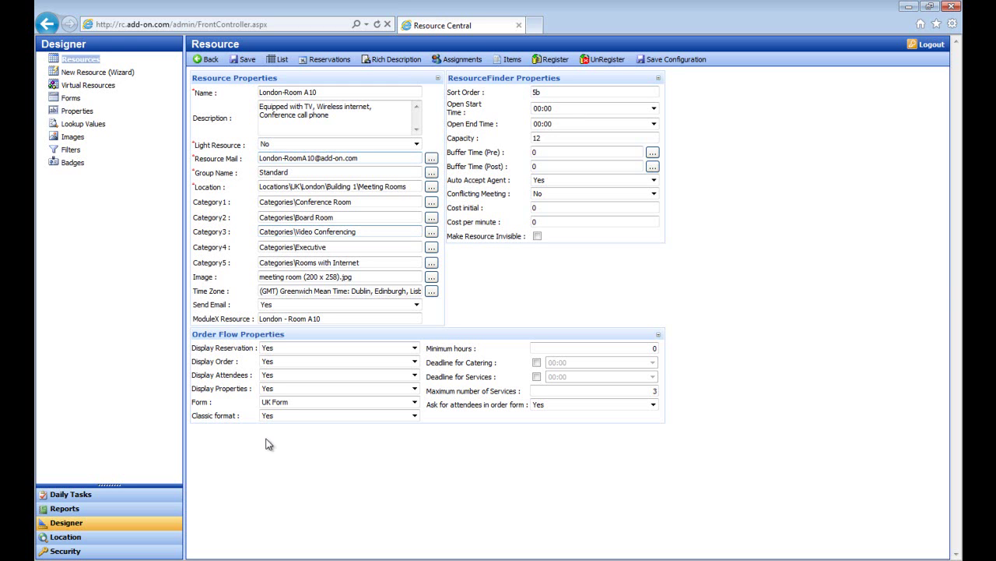
{"action": "left_click_drag", "start_coordinate": [223, 400], "coordinate": [197, 397]}
{"action": "left_click", "coordinate": [454, 374]}
{"action": "left_click_drag", "start_coordinate": [500, 361], "coordinate": [429, 364]}
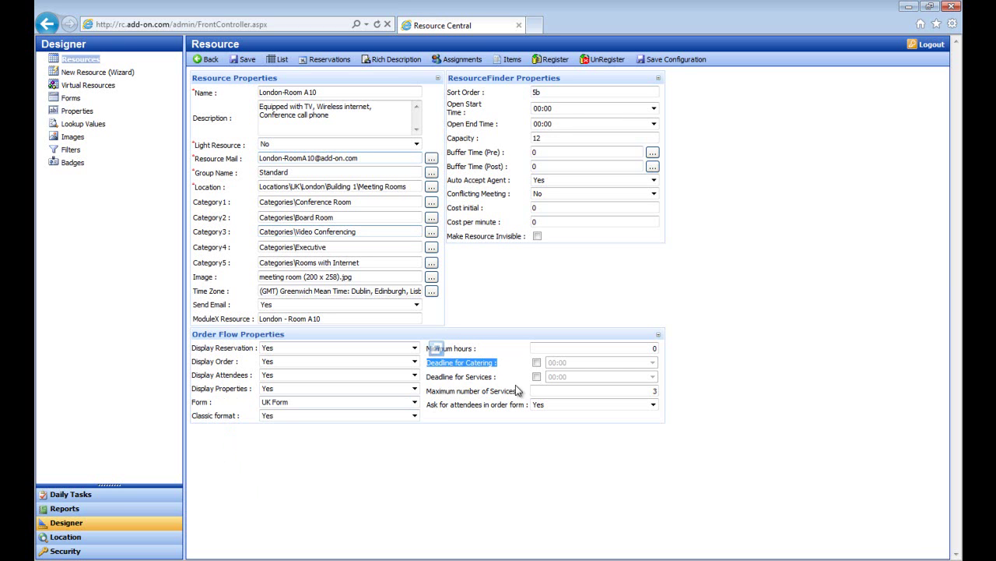
{"action": "left_click_drag", "start_coordinate": [498, 377], "coordinate": [428, 378]}
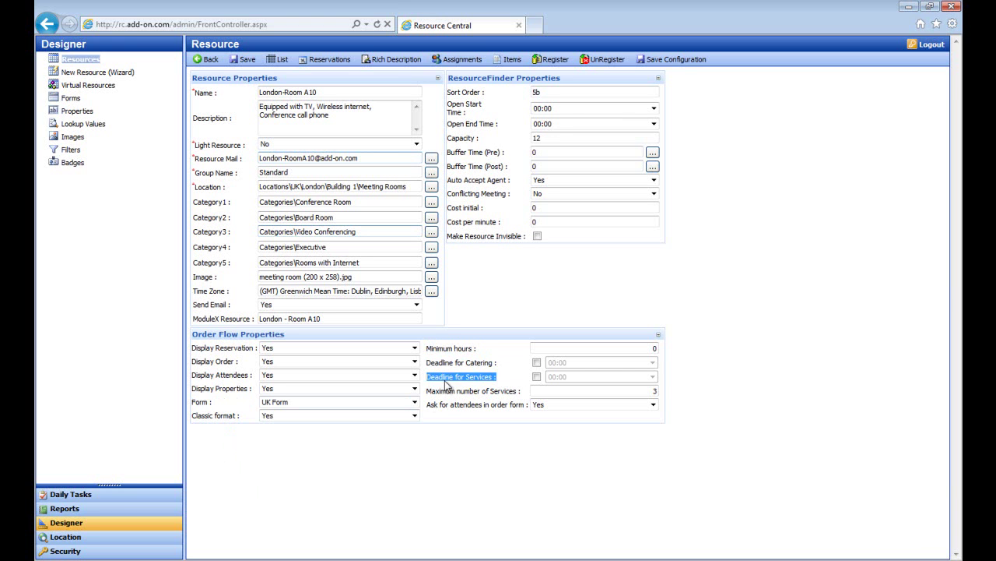
{"action": "left_click", "coordinate": [449, 430]}
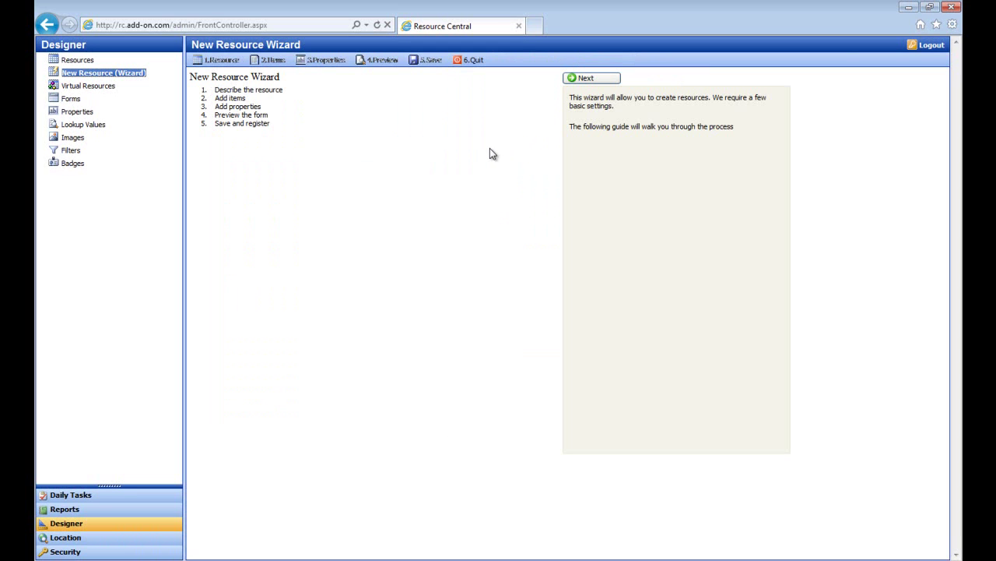
Look over the virtual resources, and open UK Form to examine its cost, table arrangement, meeting e-sign and technical sections
{"action": "left_click", "coordinate": [79, 87]}
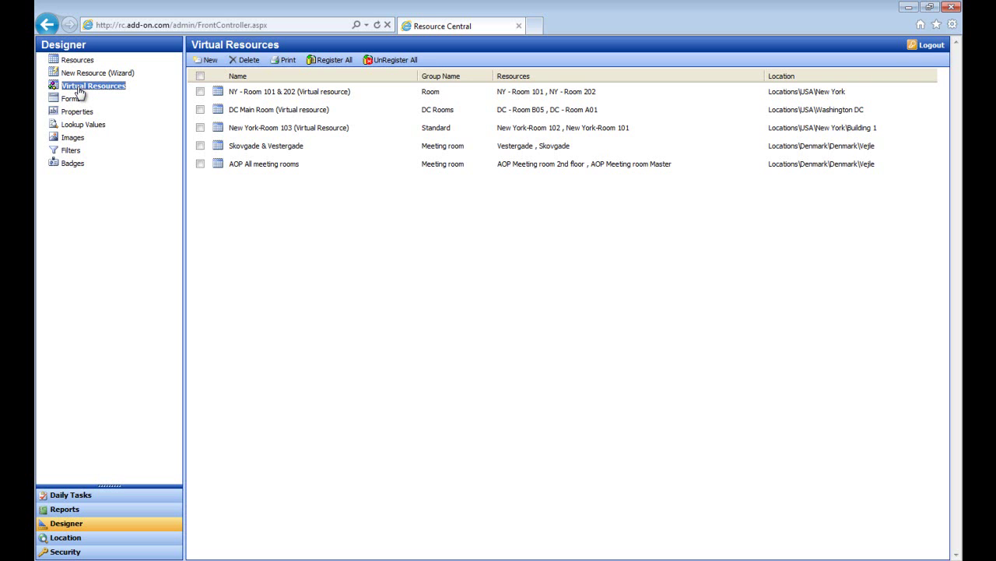
{"action": "left_click", "coordinate": [79, 94]}
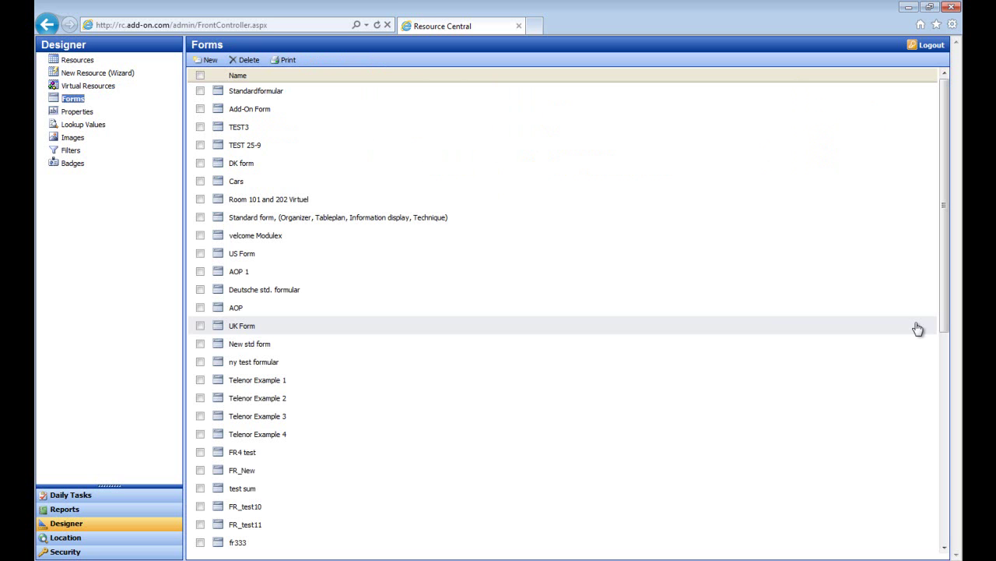
{"action": "left_click", "coordinate": [239, 327]}
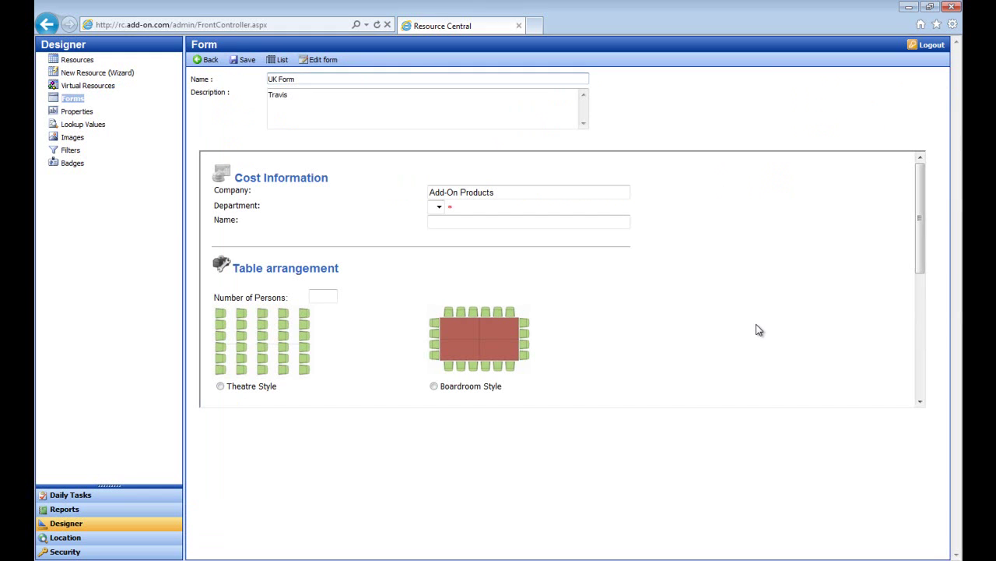
{"action": "scroll", "coordinate": [753, 327], "scroll_direction": "down", "scroll_amount": 5}
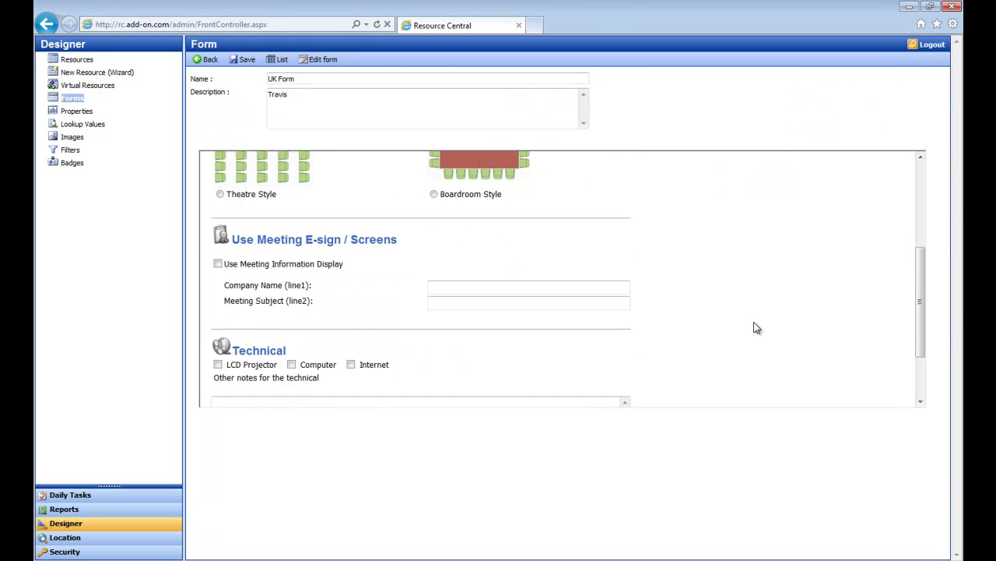
{"action": "scroll", "coordinate": [757, 327], "scroll_direction": "down", "scroll_amount": 1}
{"action": "scroll", "coordinate": [755, 321], "scroll_direction": "up", "scroll_amount": 6}
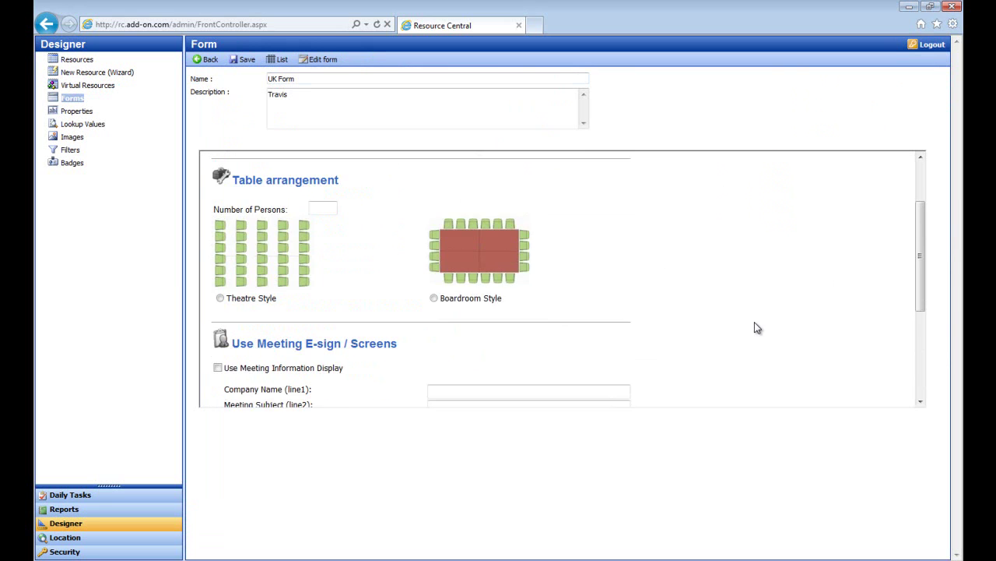
Open UK Form in the form editor and display its HTML source code
{"action": "left_click", "coordinate": [319, 60]}
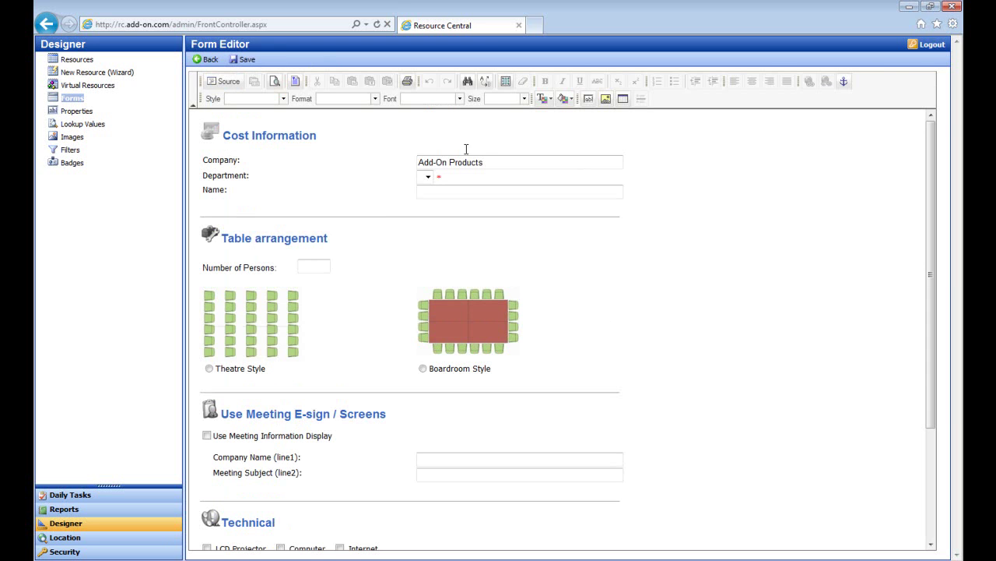
{"action": "left_click", "coordinate": [230, 82]}
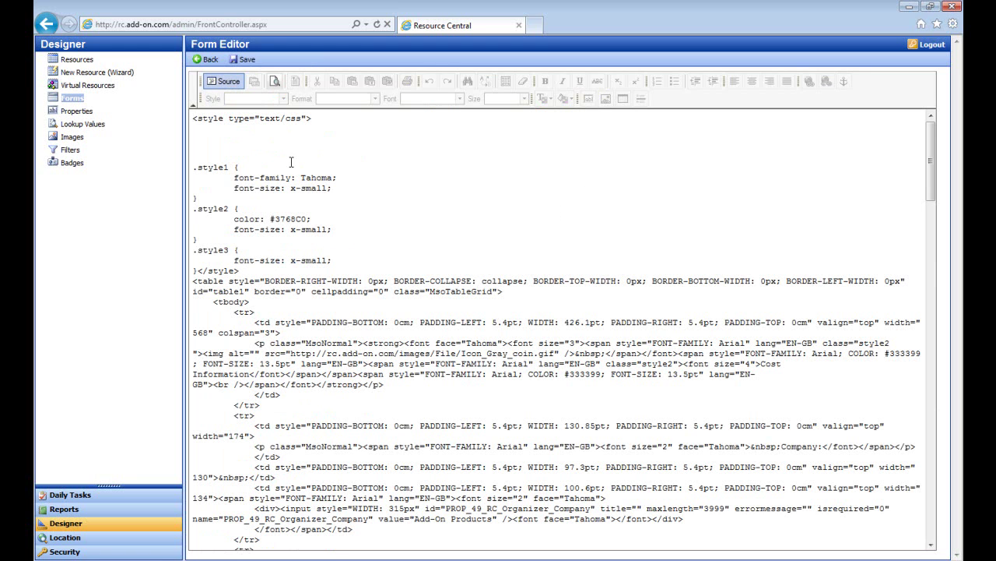
Look over the badges list and the Locations overview of persons, resources and items
{"action": "left_click", "coordinate": [72, 165]}
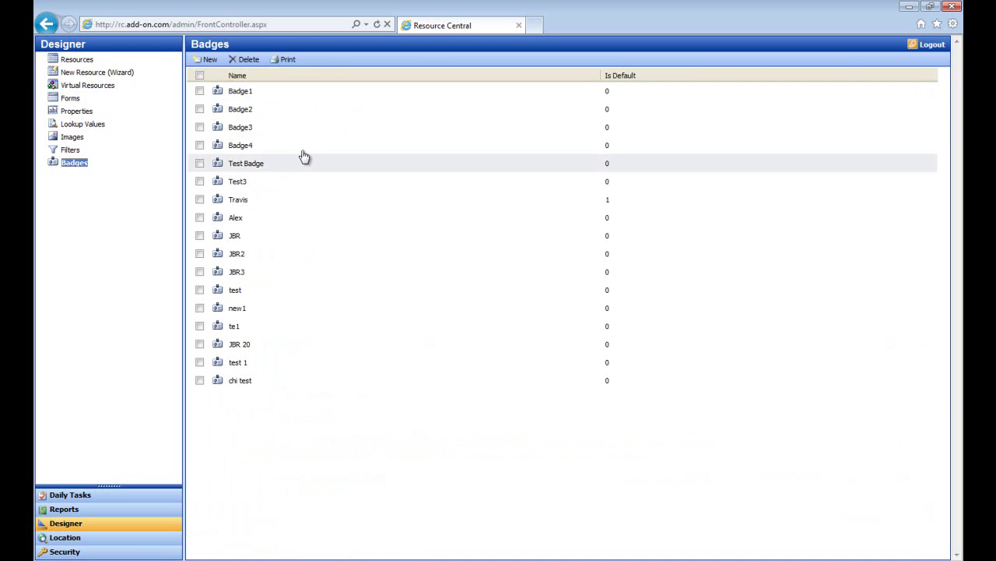
{"action": "left_click", "coordinate": [280, 102]}
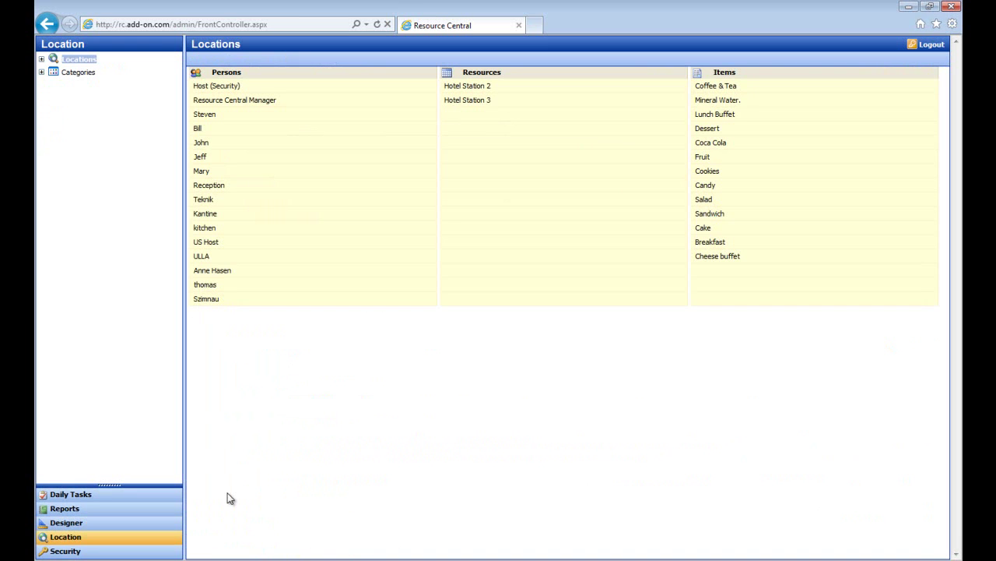